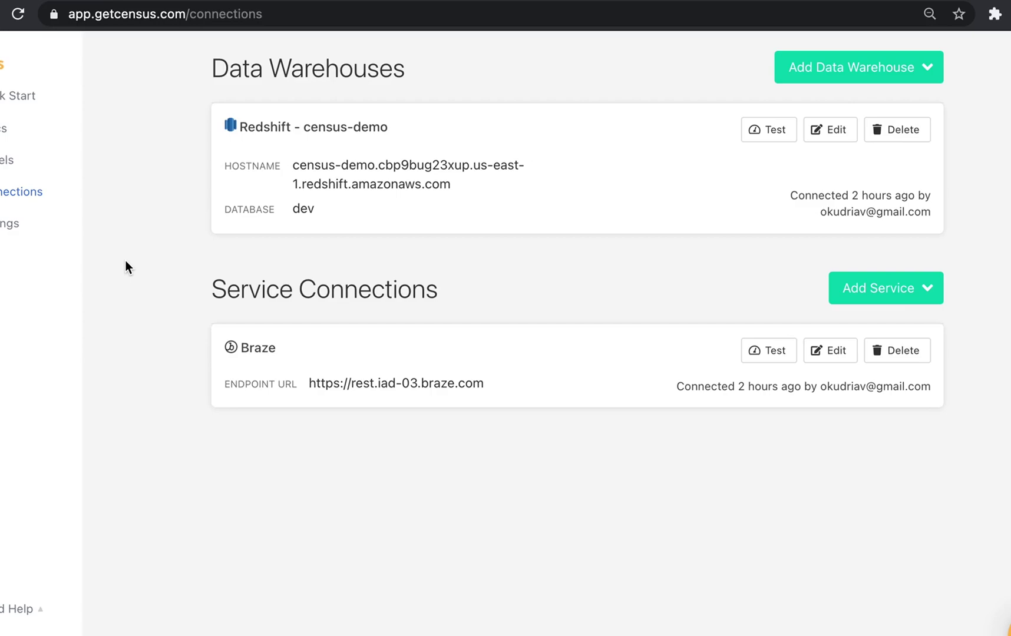
- Review the Redshift warehouse and Braze connection settings without changing them
{"action": "left_click", "coordinate": [844, 135]}
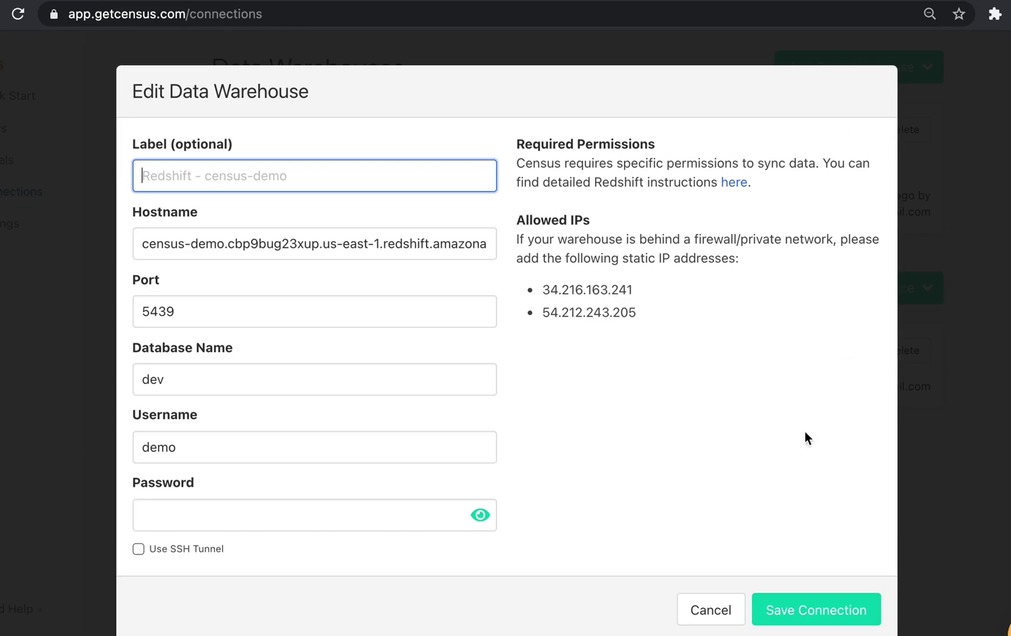
{"action": "left_click", "coordinate": [718, 617]}
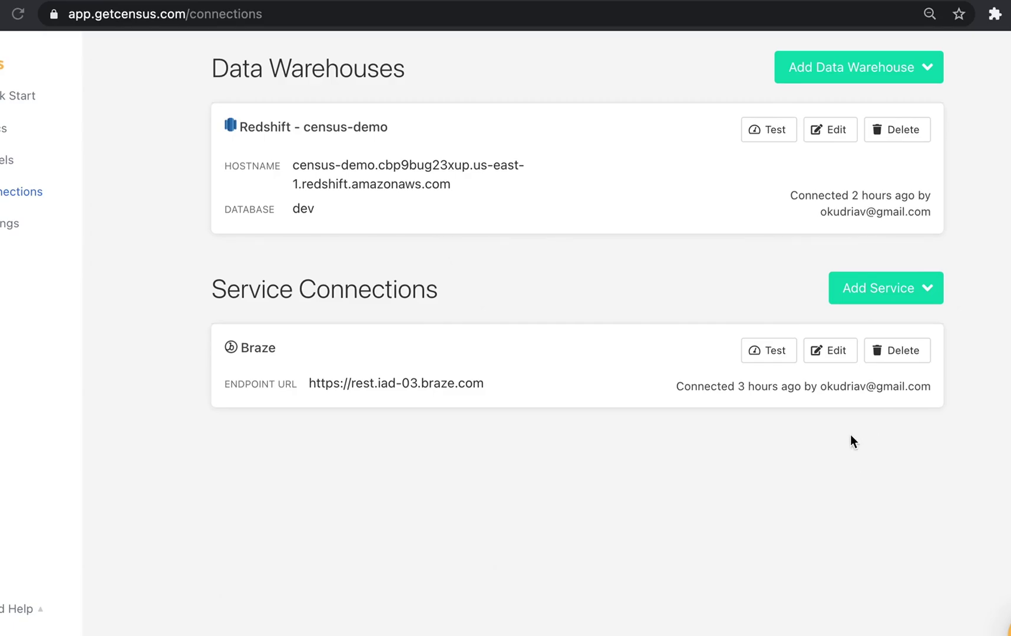
{"action": "left_click", "coordinate": [838, 352]}
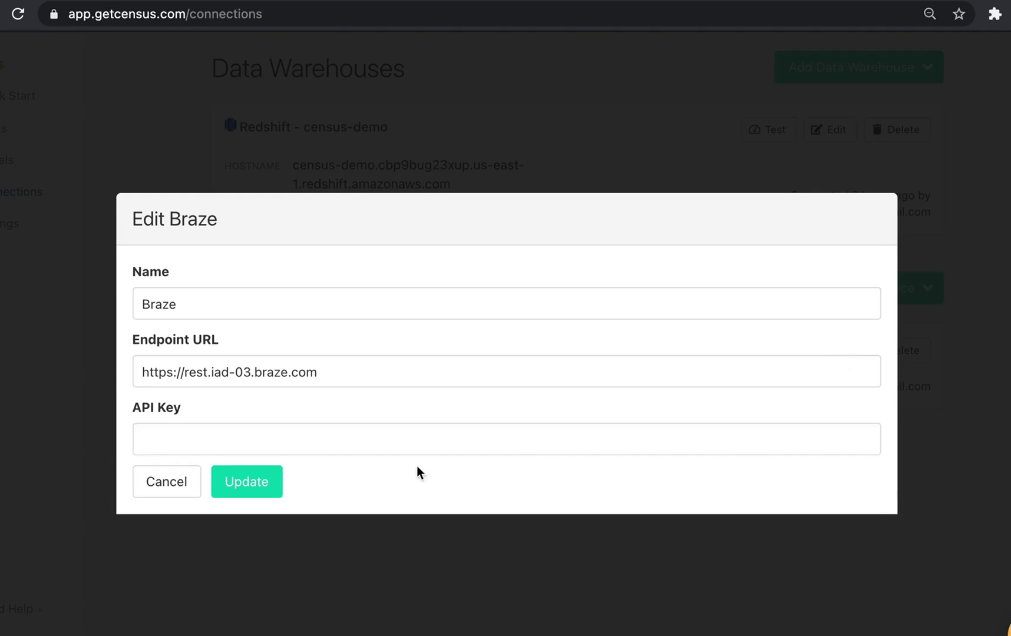
{"action": "left_click", "coordinate": [172, 477]}
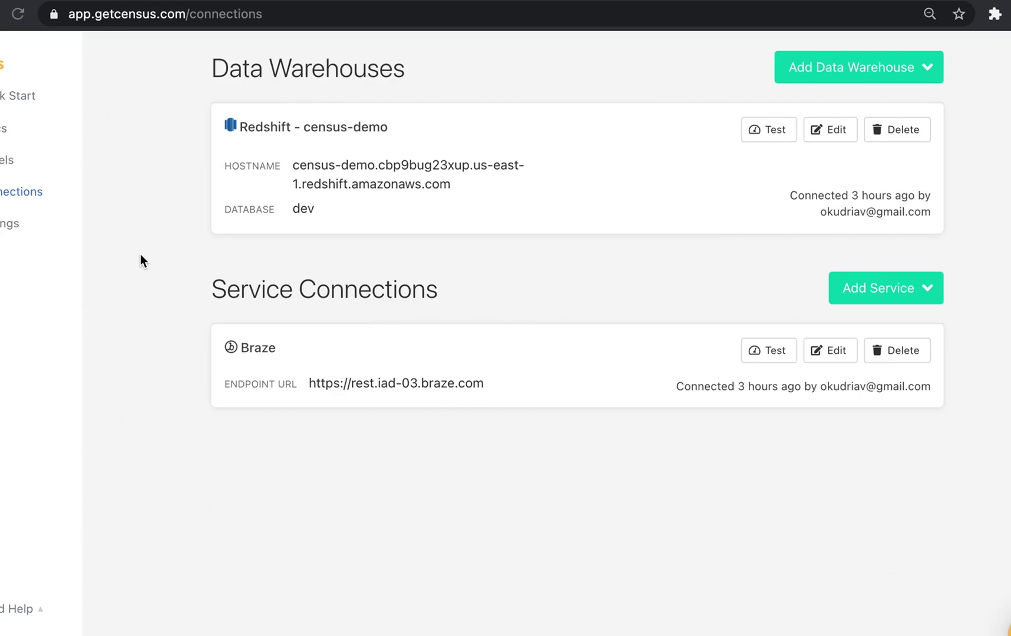
- Glance at Golden Teams - Sales Qualified, then read through the PQL Model's lead_score SQL
{"action": "left_click", "coordinate": [3, 161]}
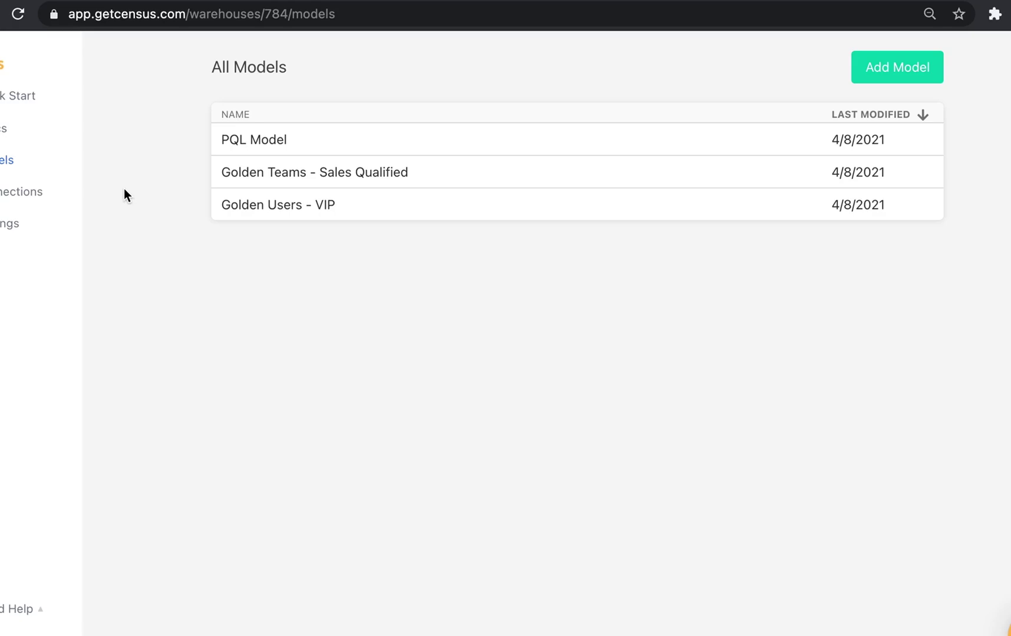
{"action": "left_click", "coordinate": [279, 172]}
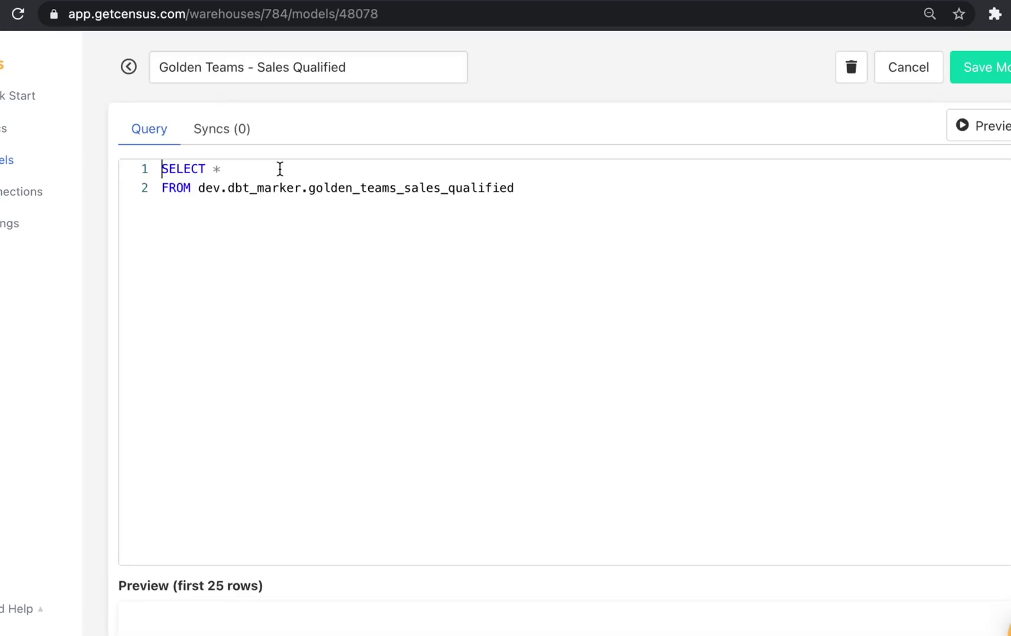
{"action": "left_click", "coordinate": [128, 67]}
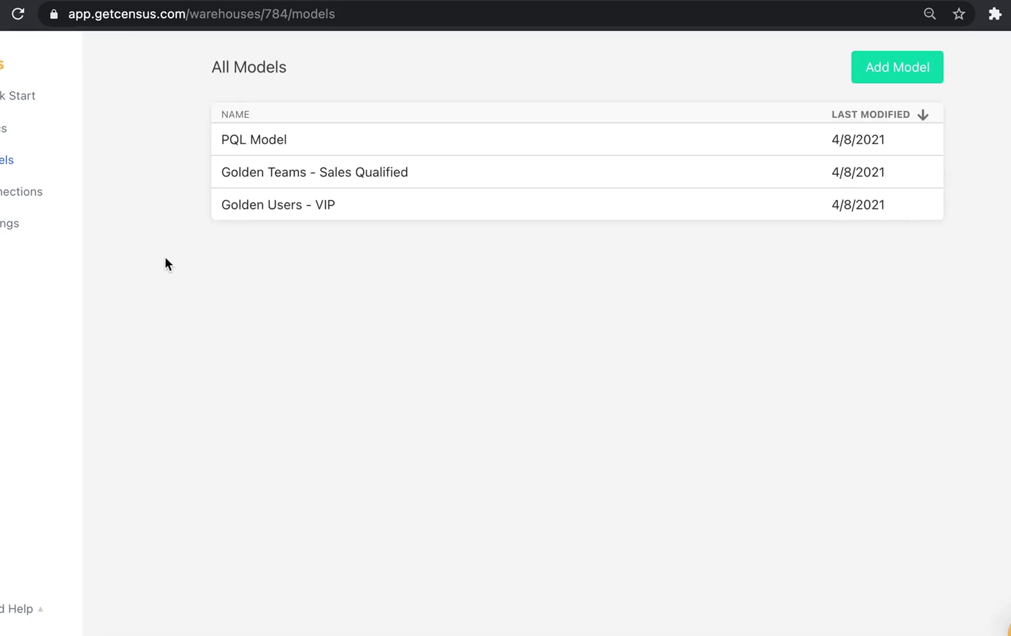
{"action": "left_click", "coordinate": [266, 149]}
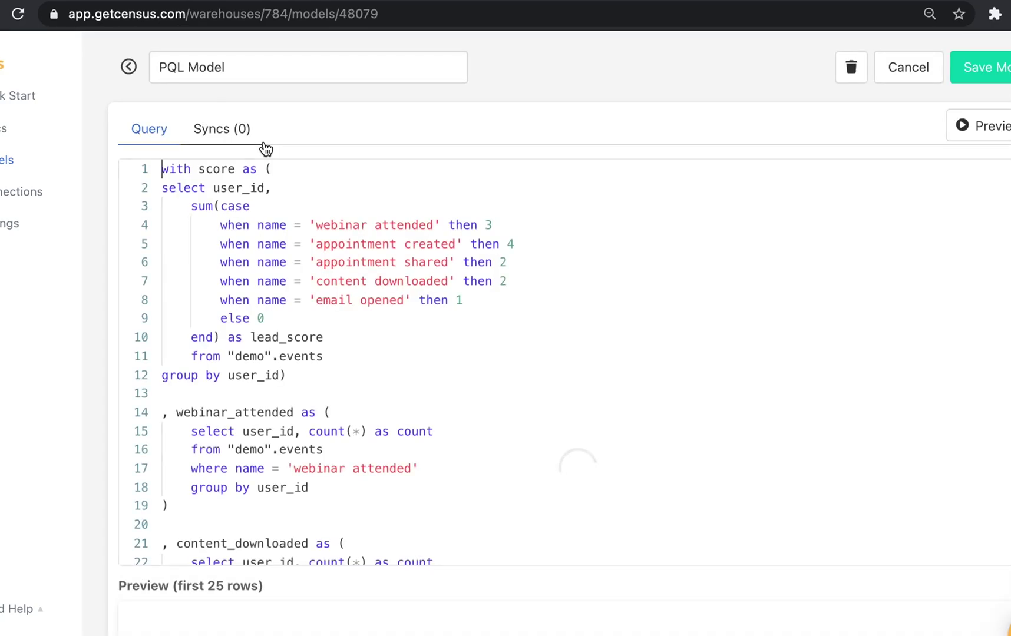
{"action": "scroll", "coordinate": [376, 341], "scroll_direction": "down", "scroll_amount": 3}
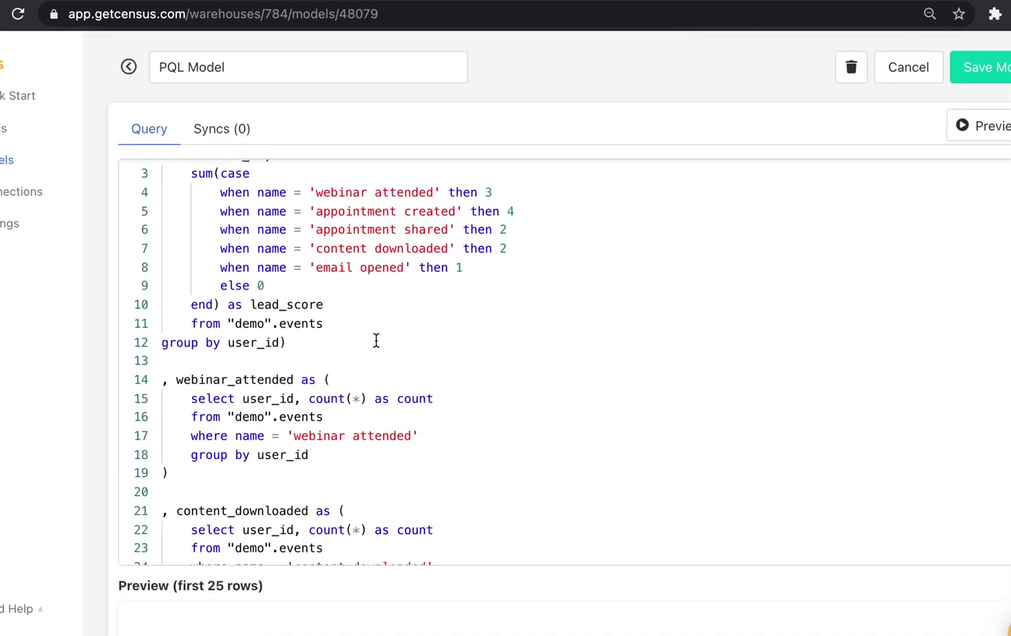
{"action": "scroll", "coordinate": [376, 341], "scroll_direction": "down", "scroll_amount": 3}
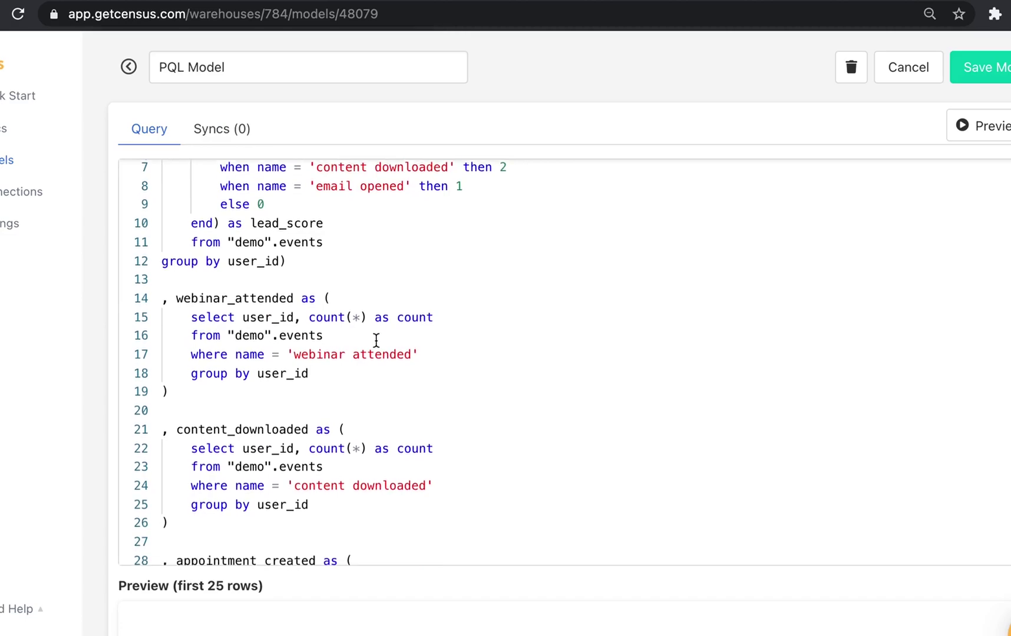
- Preview the Golden Users - VIP query results and save the model
{"action": "left_click", "coordinate": [128, 69]}
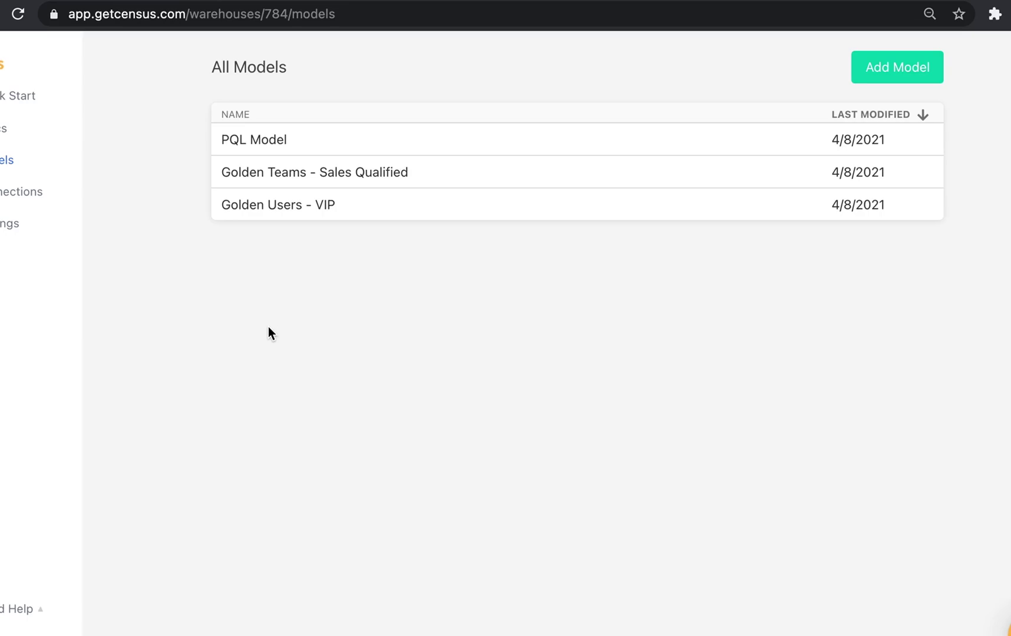
{"action": "left_click", "coordinate": [311, 207]}
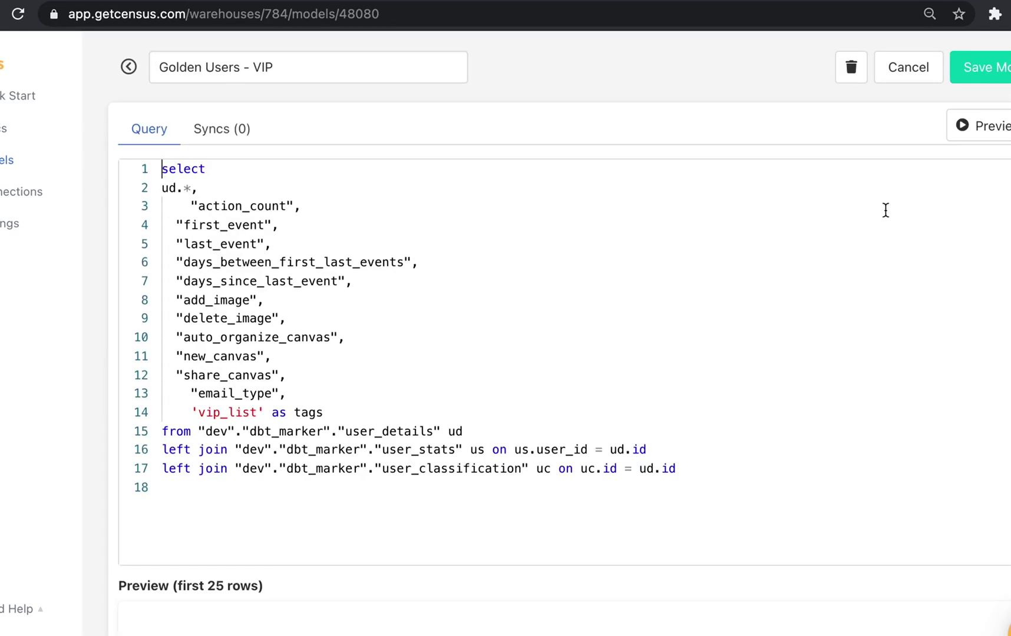
{"action": "left_click", "coordinate": [995, 136]}
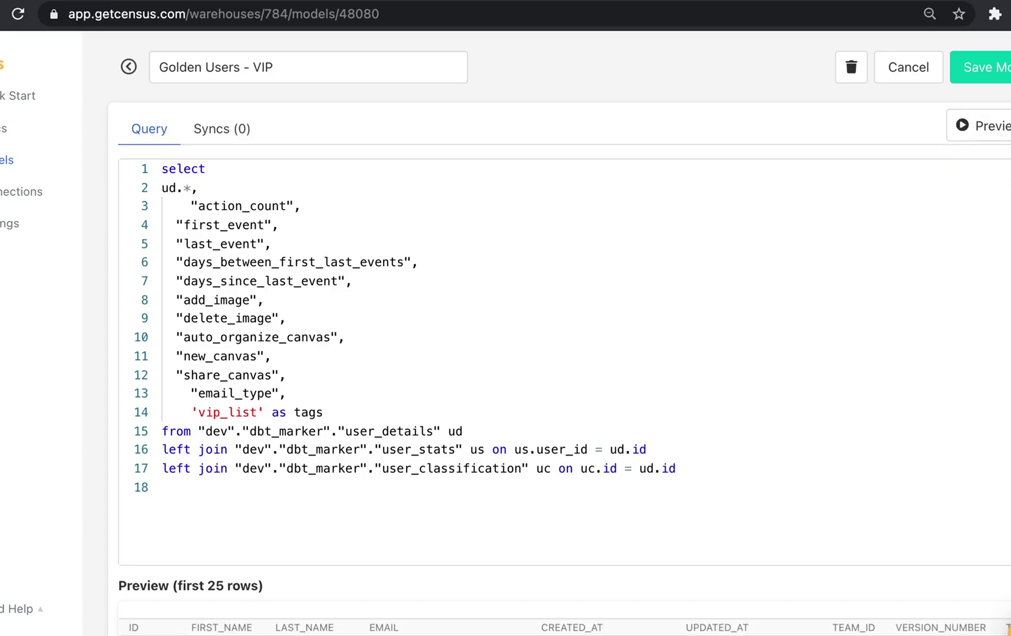
{"action": "scroll", "coordinate": [565, 330], "scroll_direction": "down", "scroll_amount": 5}
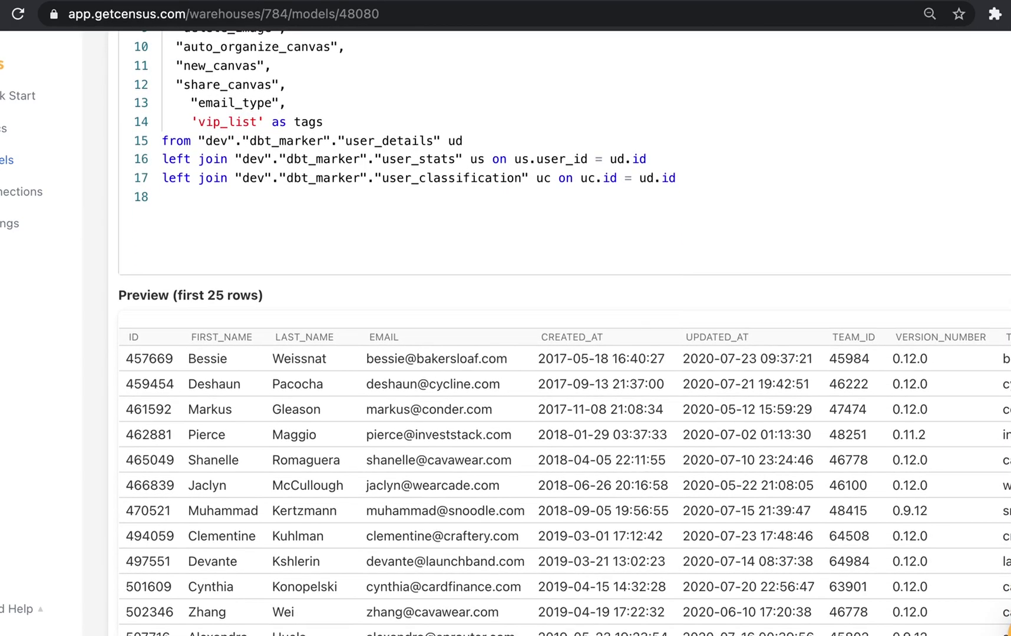
{"action": "scroll", "coordinate": [564, 330], "scroll_direction": "up", "scroll_amount": 3}
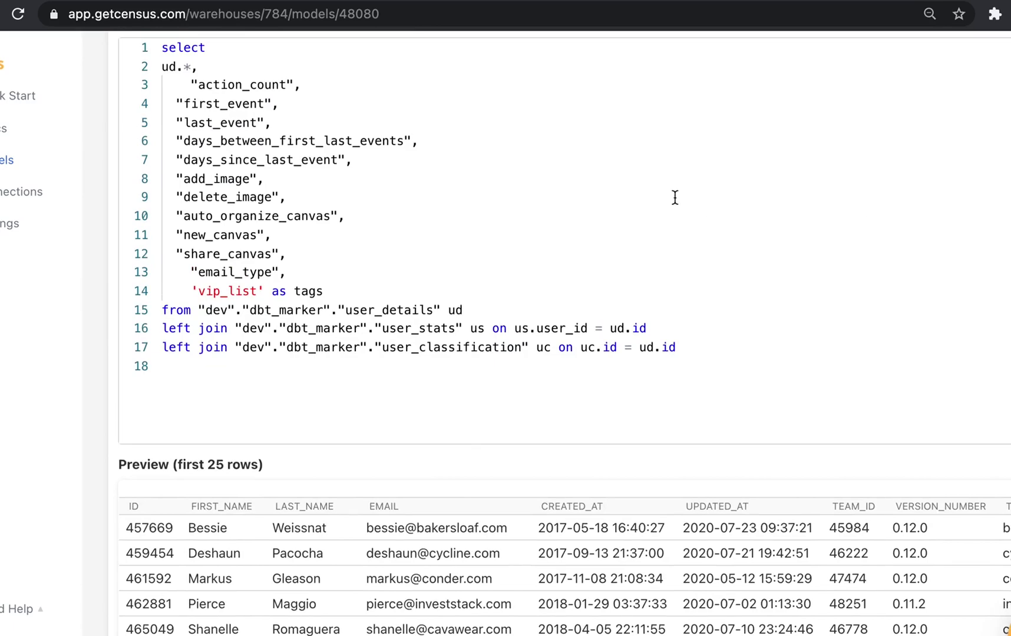
{"action": "scroll", "coordinate": [896, 277], "scroll_direction": "up", "scroll_amount": 2}
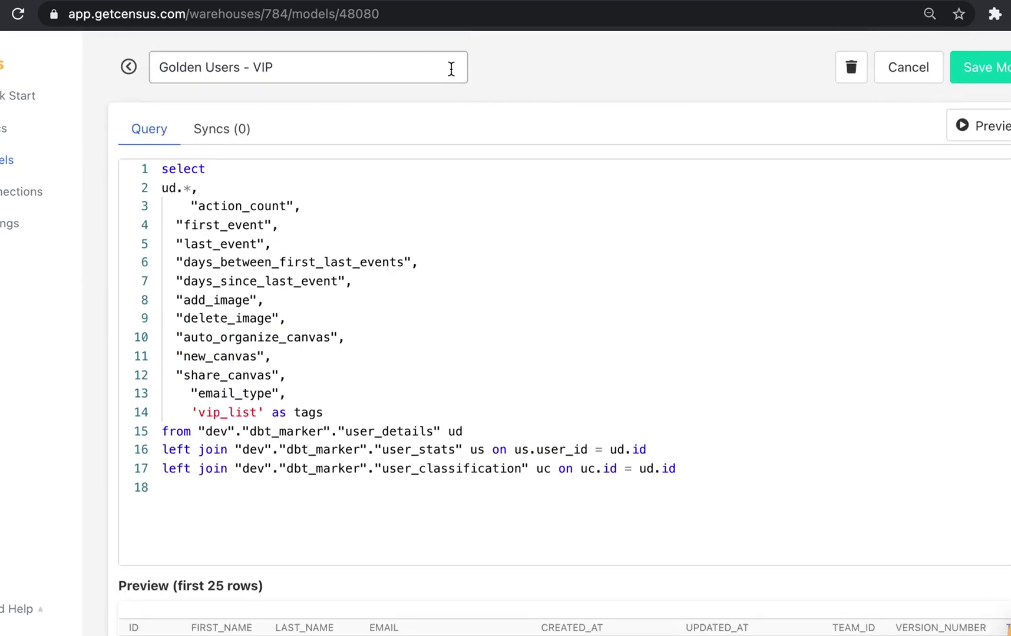
{"action": "left_click", "coordinate": [959, 65]}
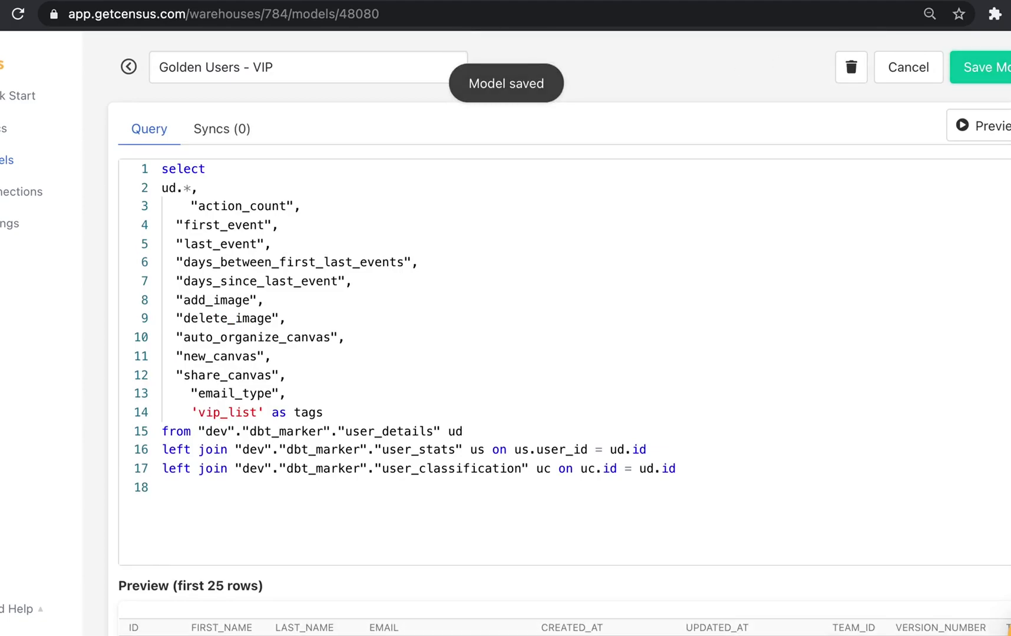
- Start a new sync with Golden Users - VIP as its source
{"action": "left_click", "coordinate": [132, 63]}
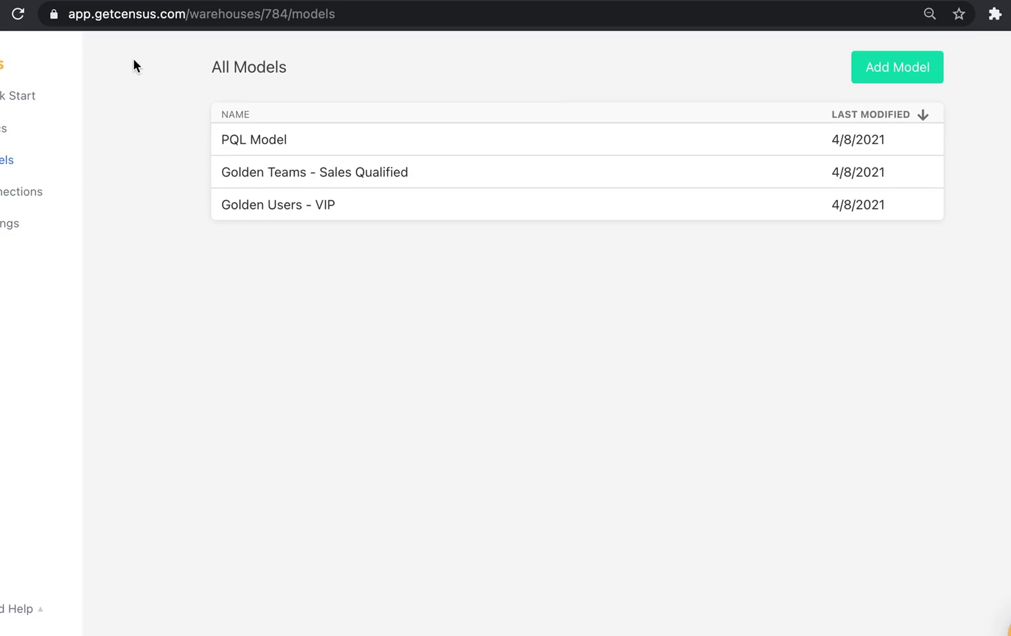
{"action": "left_click", "coordinate": [5, 128]}
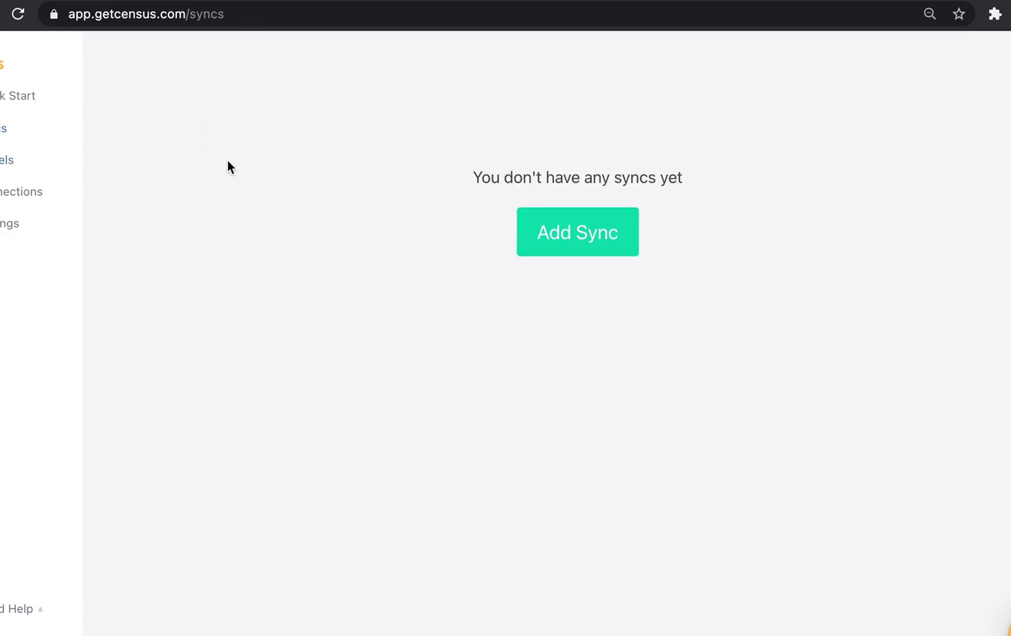
{"action": "left_click", "coordinate": [543, 235]}
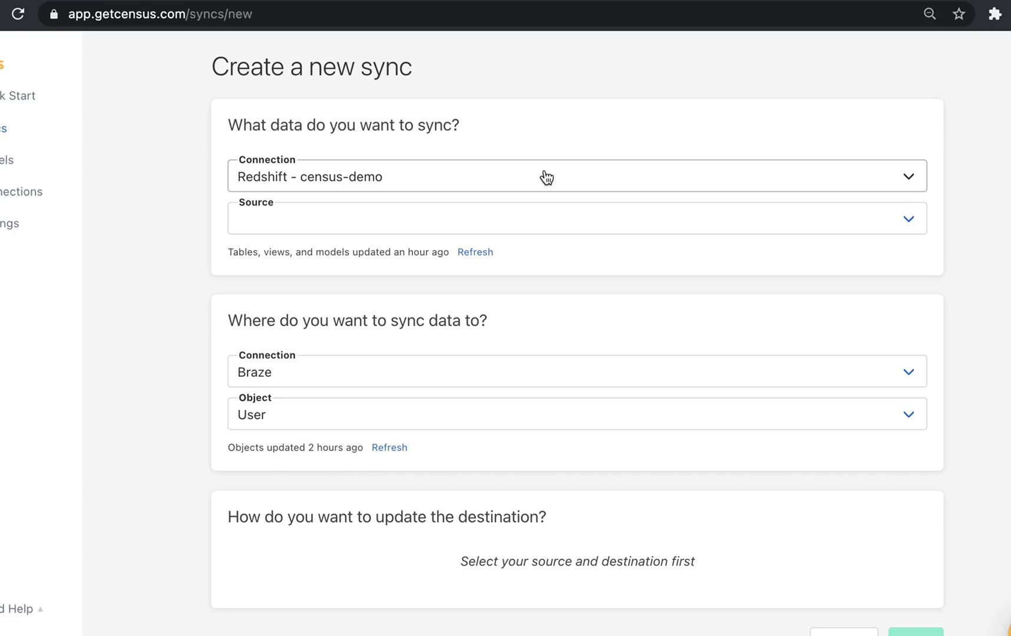
{"action": "left_click", "coordinate": [551, 223]}
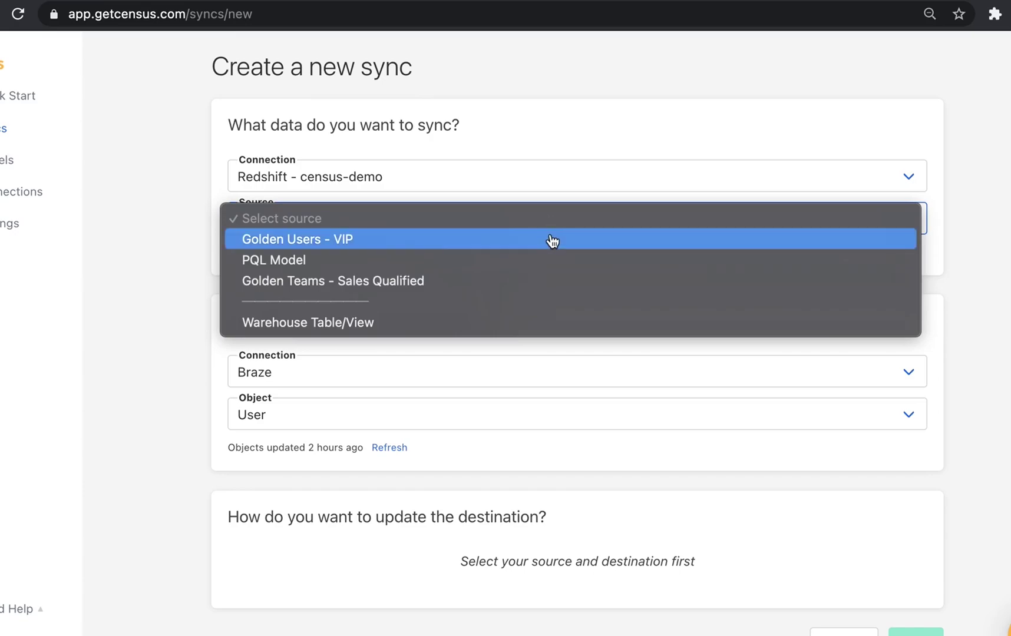
{"action": "left_click", "coordinate": [553, 240]}
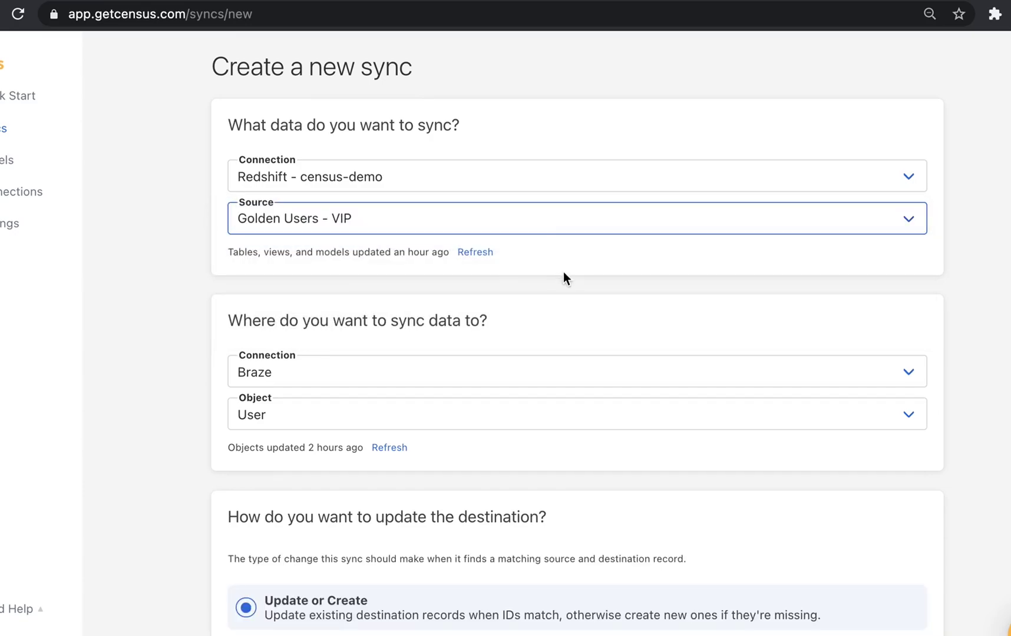
- Match Braze External User ID to the Golden Users - VIP id column
{"action": "scroll", "coordinate": [563, 272], "scroll_direction": "down", "scroll_amount": 1}
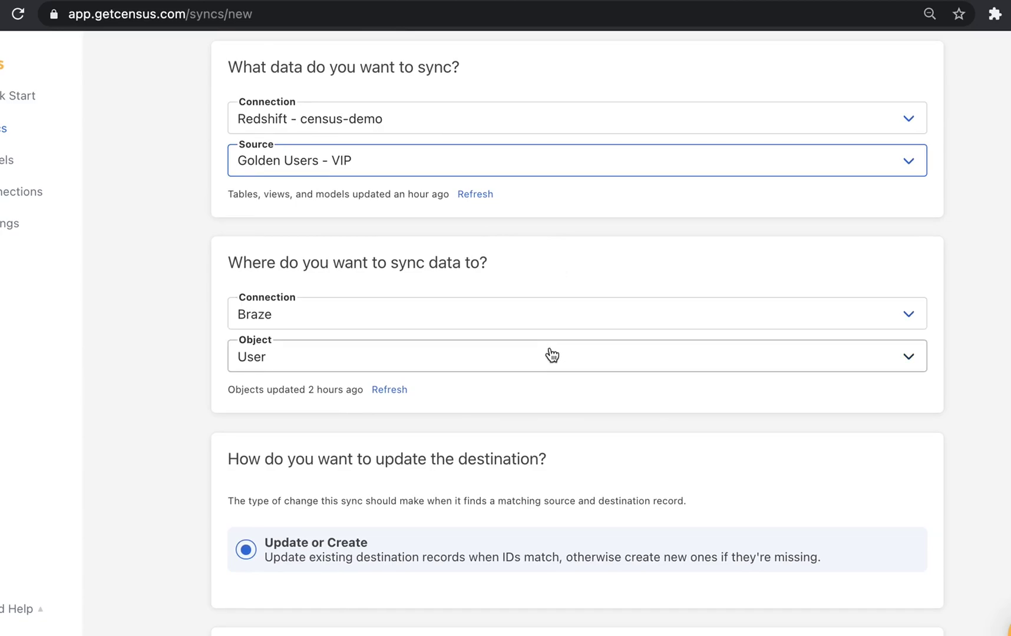
{"action": "scroll", "coordinate": [552, 352], "scroll_direction": "down", "scroll_amount": 3}
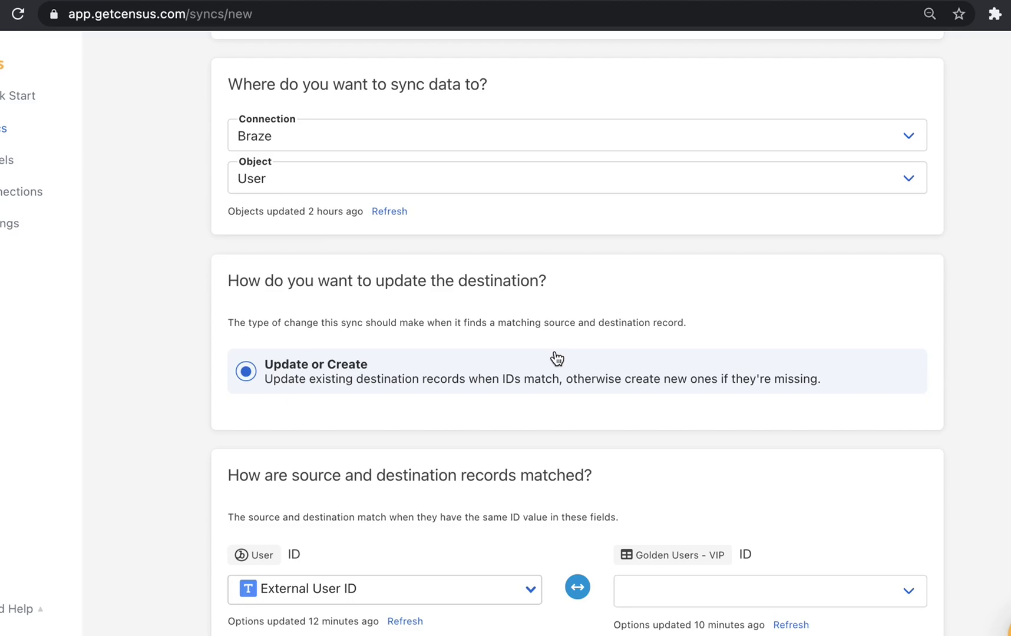
{"action": "scroll", "coordinate": [556, 358], "scroll_direction": "down", "scroll_amount": 3}
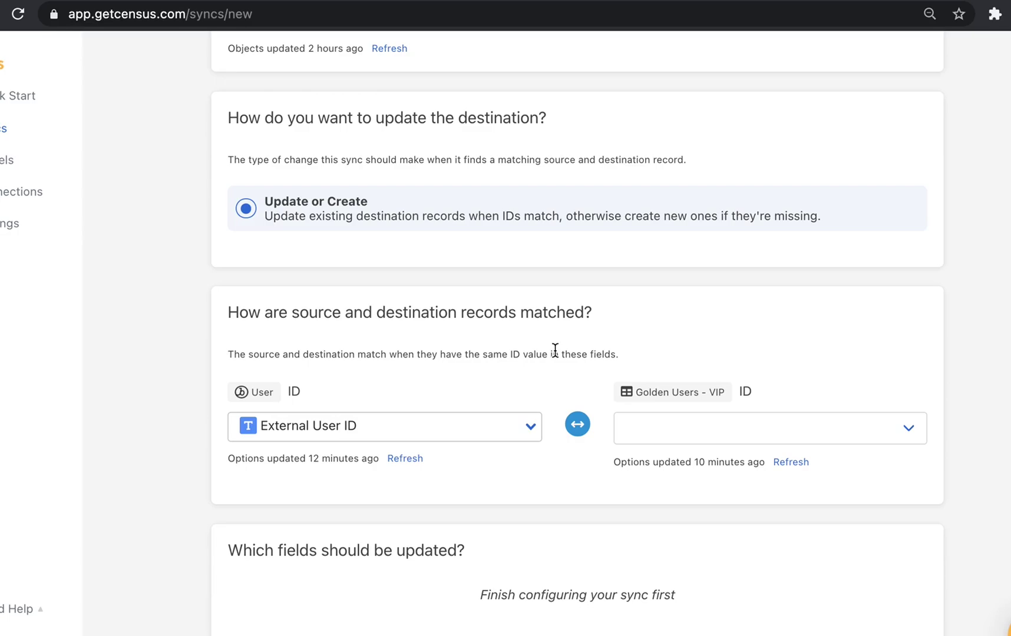
{"action": "left_click", "coordinate": [687, 427]}
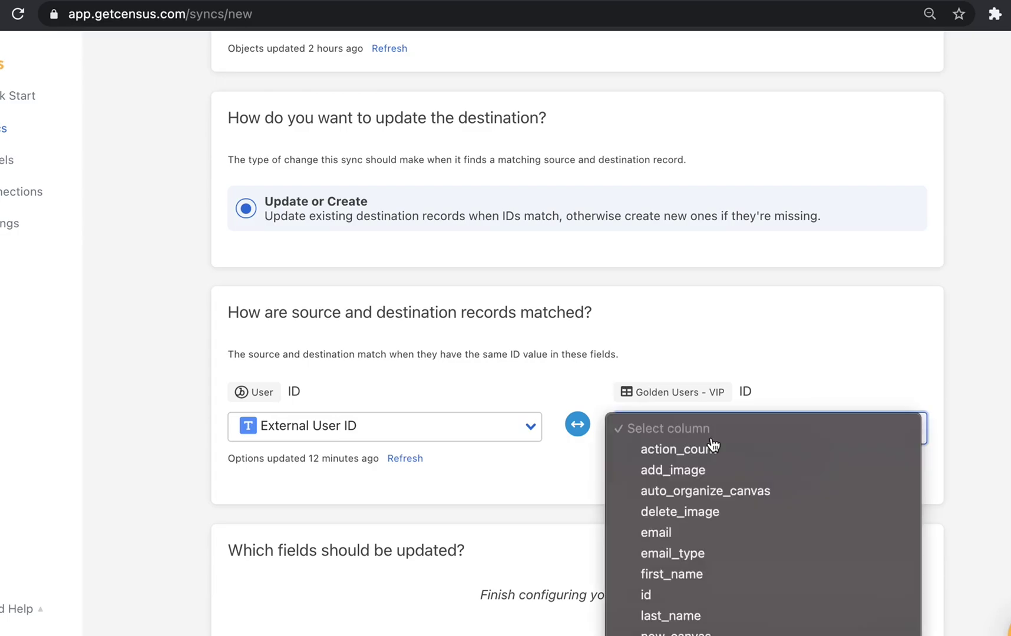
{"action": "left_click", "coordinate": [691, 596]}
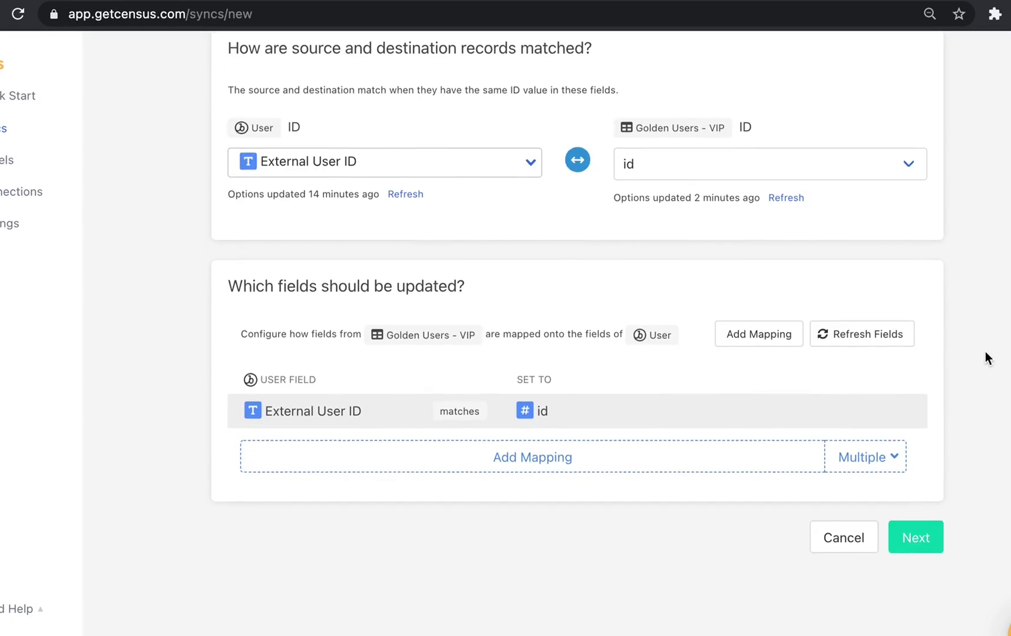
{"action": "scroll", "coordinate": [985, 351], "scroll_direction": "down", "scroll_amount": 1}
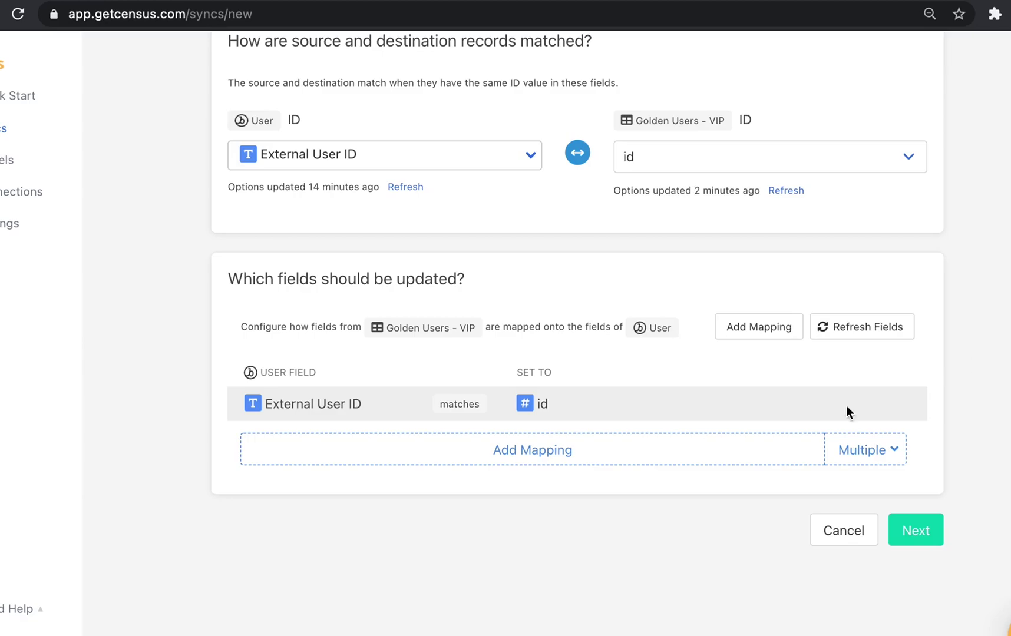
- Map First Name, Last Name and Email to first_name, last_name and email
{"action": "left_click", "coordinate": [635, 457]}
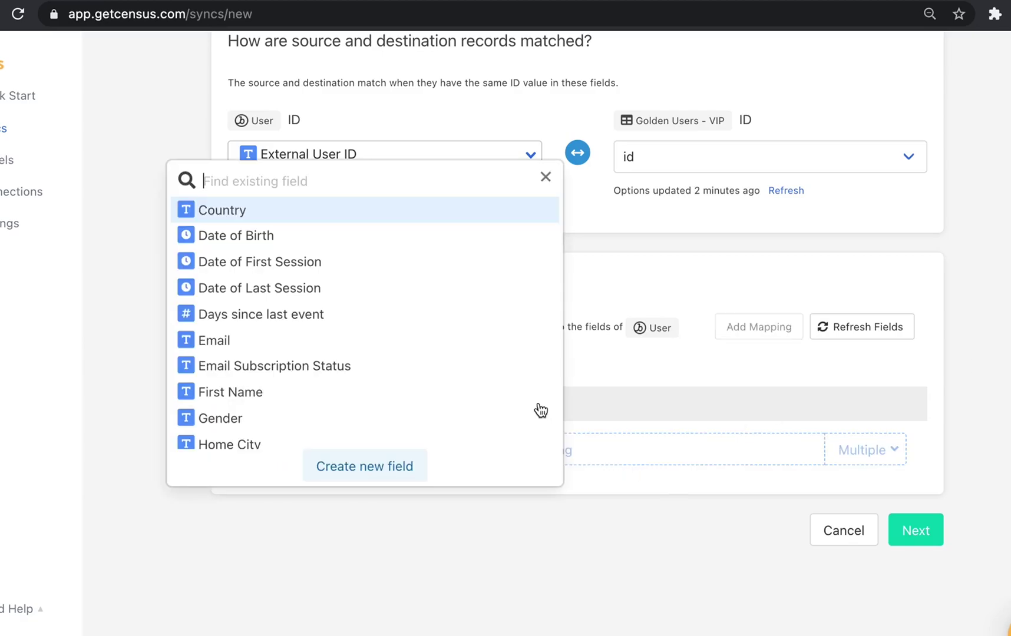
{"action": "left_click", "coordinate": [381, 391]}
{"action": "left_click", "coordinate": [543, 497]}
{"action": "scroll", "coordinate": [413, 362], "scroll_direction": "down", "scroll_amount": 3}
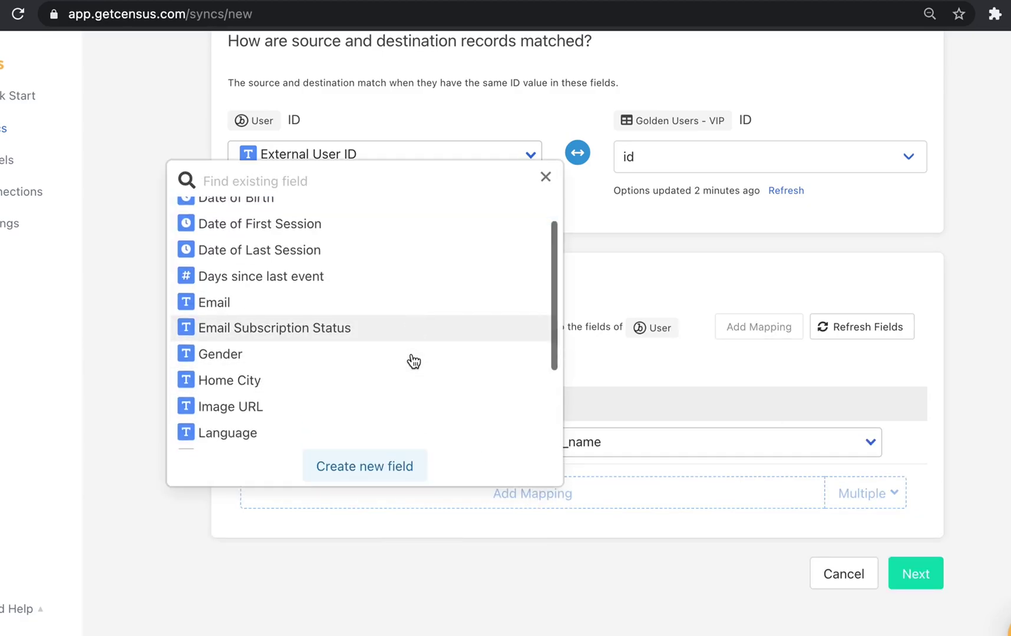
{"action": "left_click", "coordinate": [414, 403]}
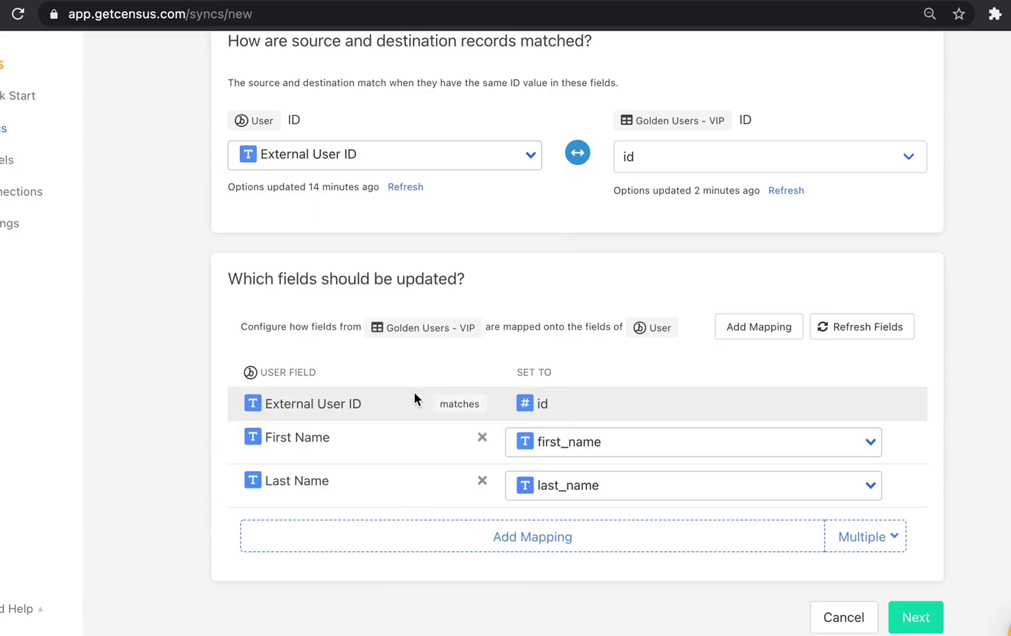
{"action": "left_click", "coordinate": [470, 535]}
{"action": "left_click", "coordinate": [386, 342]}
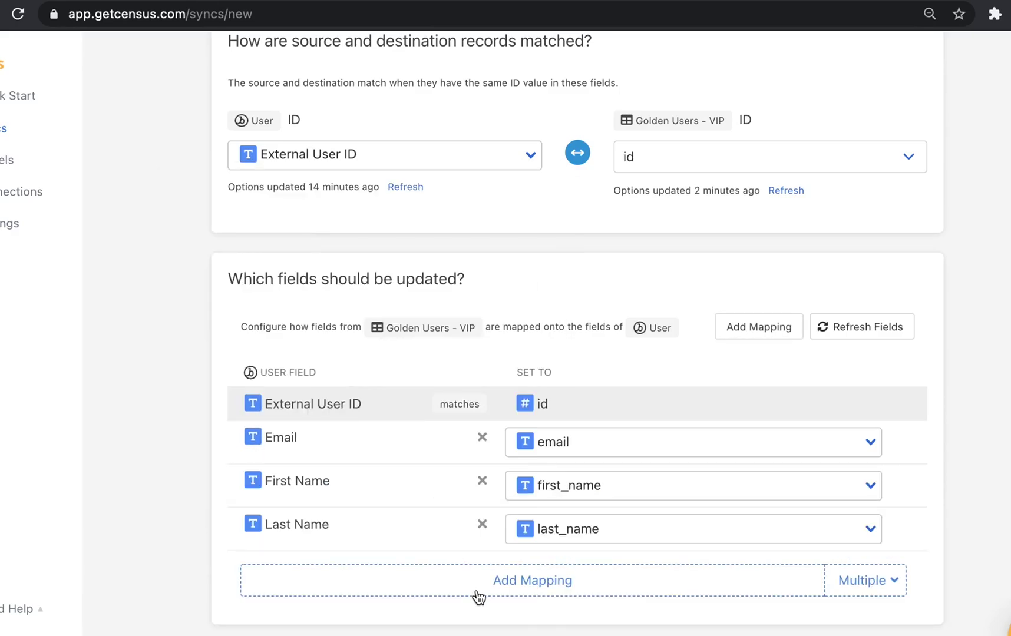
- Add a Date of First Session mapping sourced from first_event
{"action": "left_click", "coordinate": [479, 592]}
{"action": "left_click", "coordinate": [350, 265]}
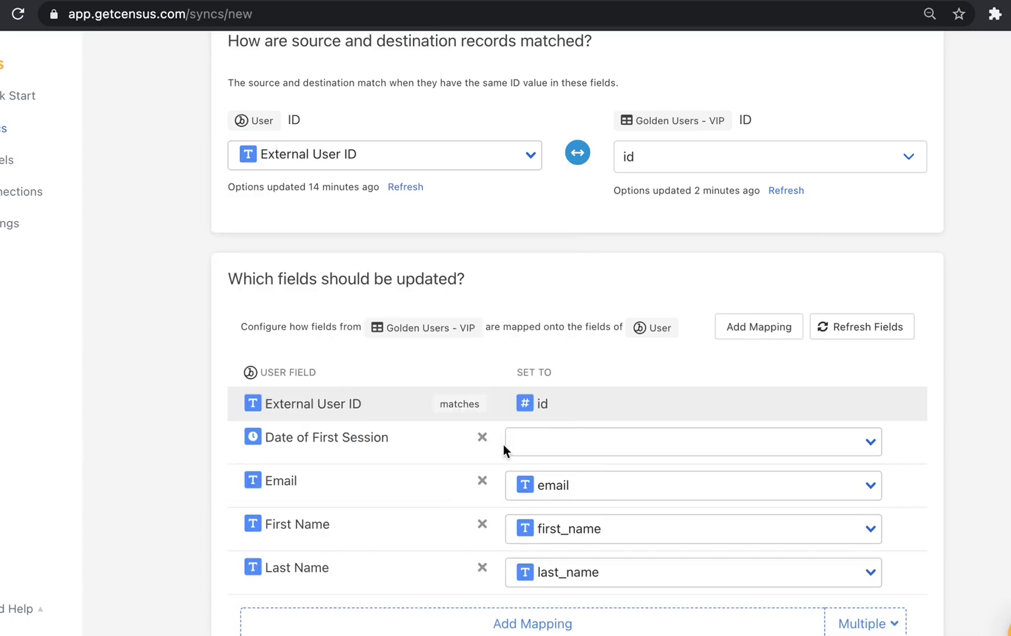
{"action": "left_click", "coordinate": [573, 441]}
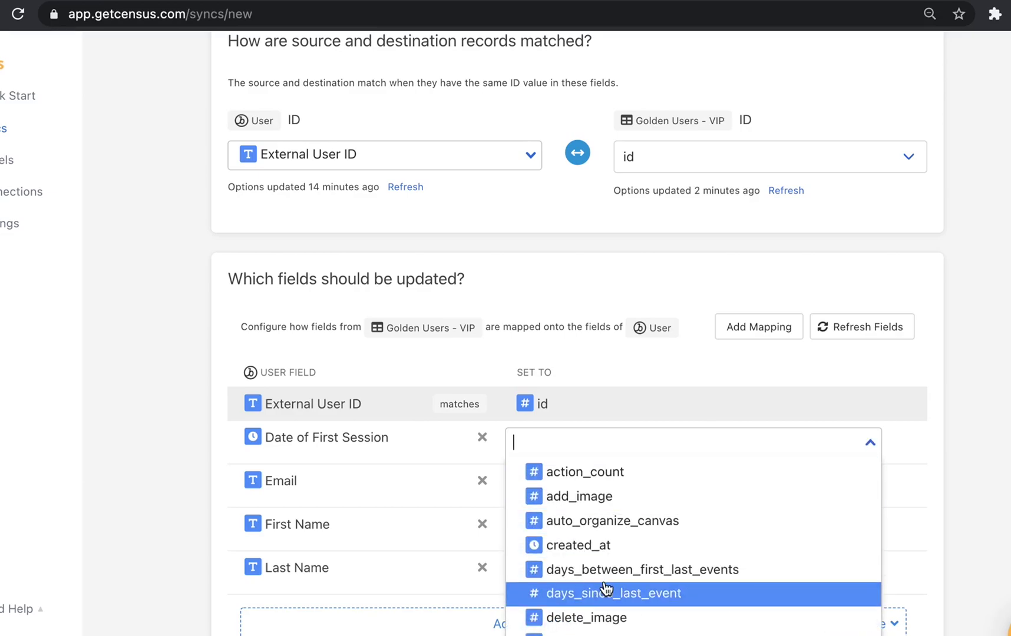
{"action": "scroll", "coordinate": [605, 589], "scroll_direction": "down", "scroll_amount": 2}
{"action": "left_click", "coordinate": [607, 633]}
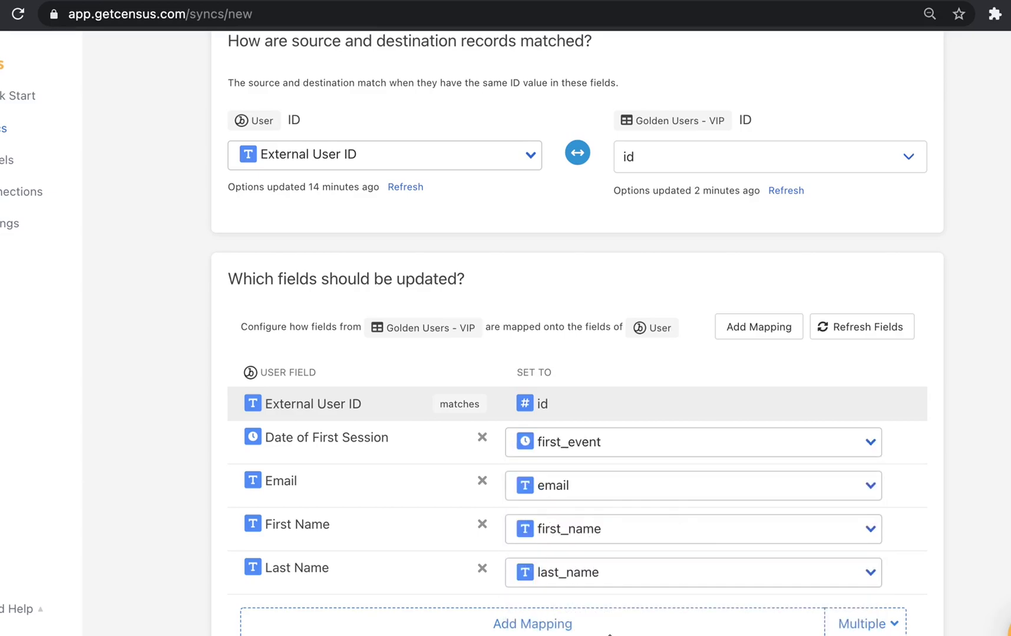
{"action": "scroll", "coordinate": [936, 536], "scroll_direction": "down", "scroll_amount": 3}
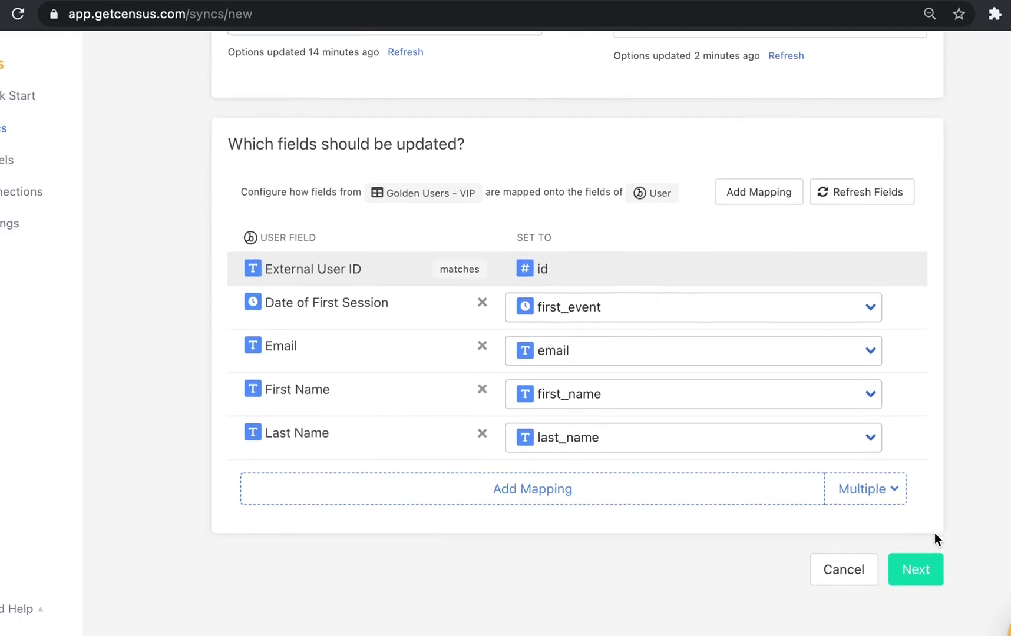
- Create the Golden Users - VIP to Braze User sync with 'Run a sync now?' ticked
{"action": "left_click", "coordinate": [932, 567]}
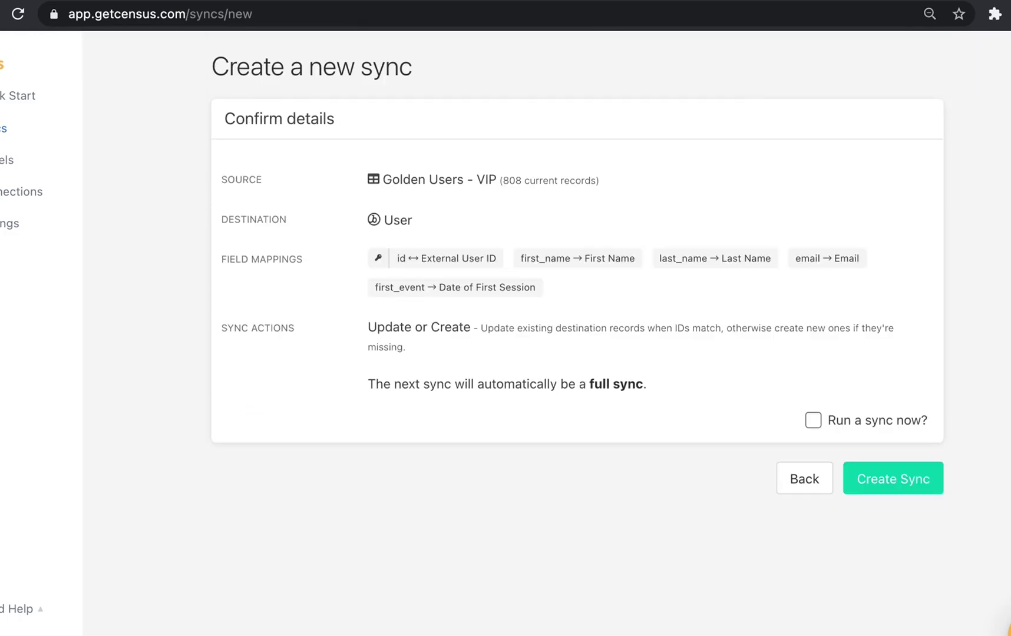
{"action": "left_click", "coordinate": [812, 420]}
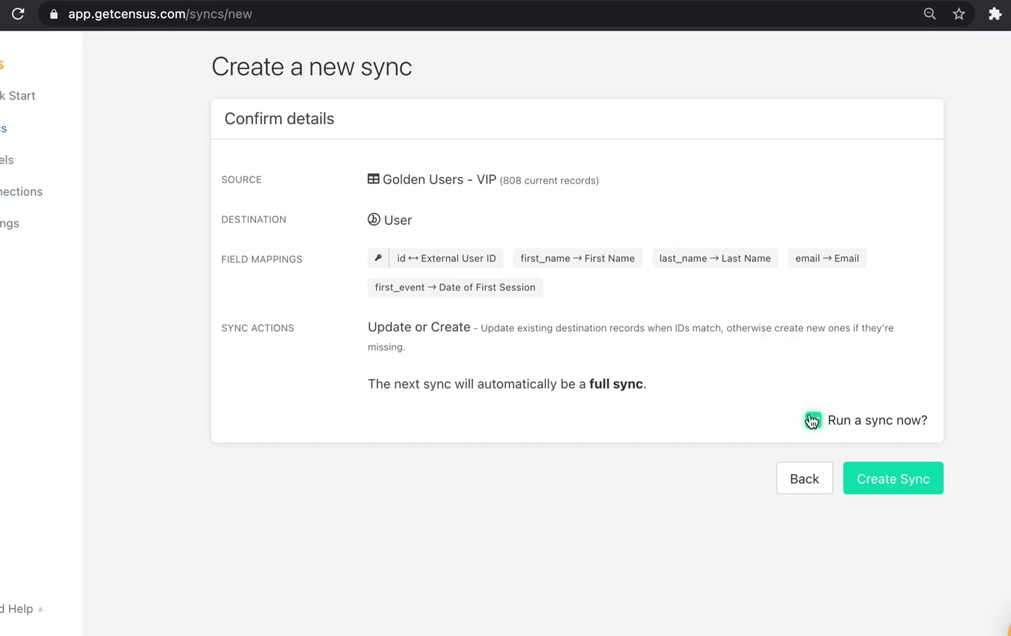
{"action": "left_click", "coordinate": [874, 476]}
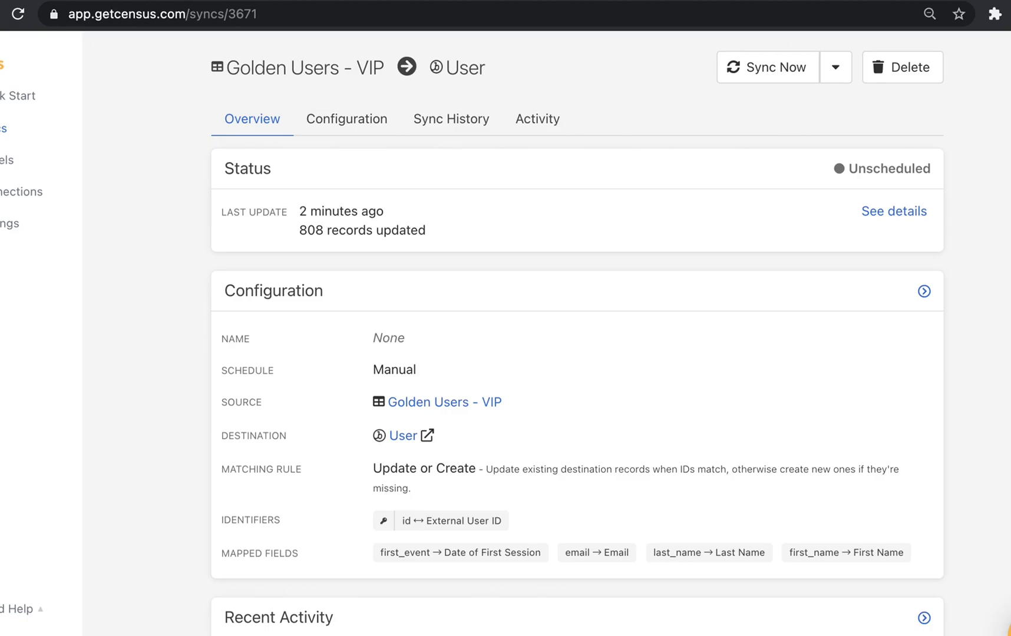
- Add a First Used App filter with the 'before' condition to the First Users segment
{"action": "left_click", "coordinate": [36, 1]}
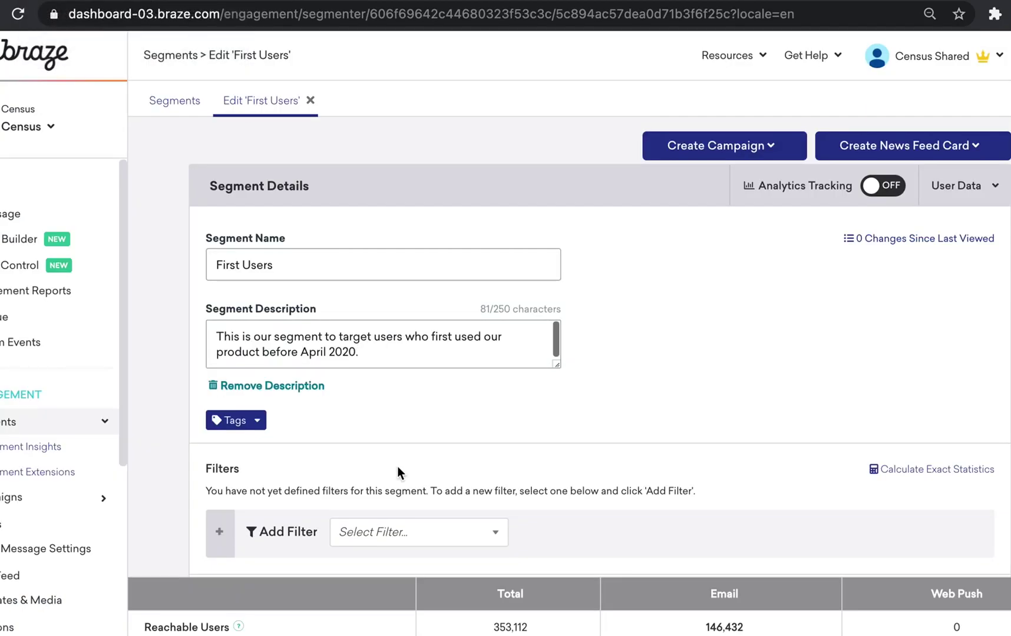
{"action": "left_click", "coordinate": [408, 532]}
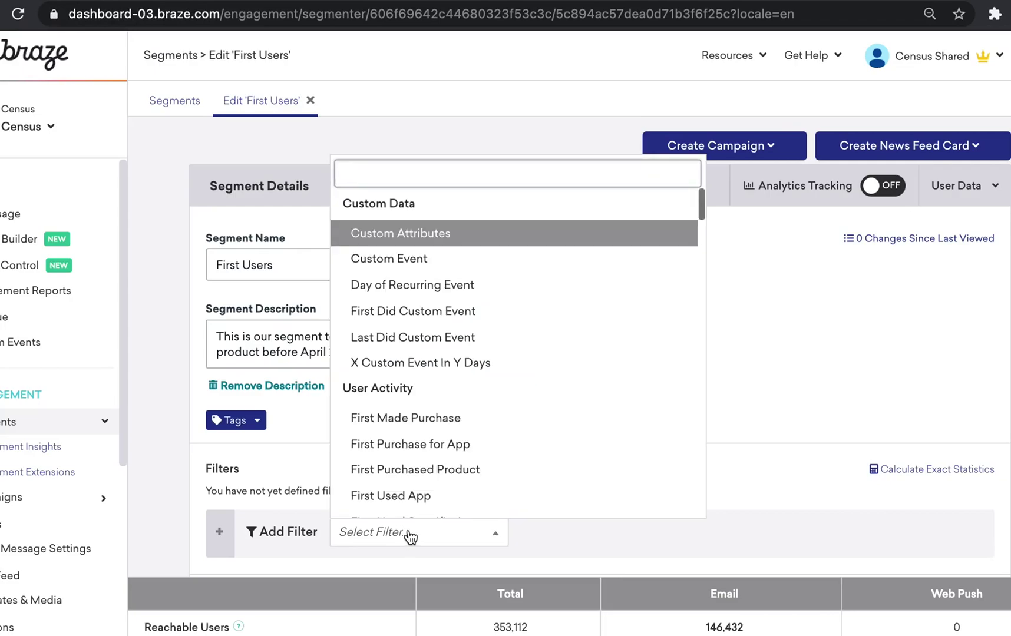
{"action": "left_click", "coordinate": [467, 505]}
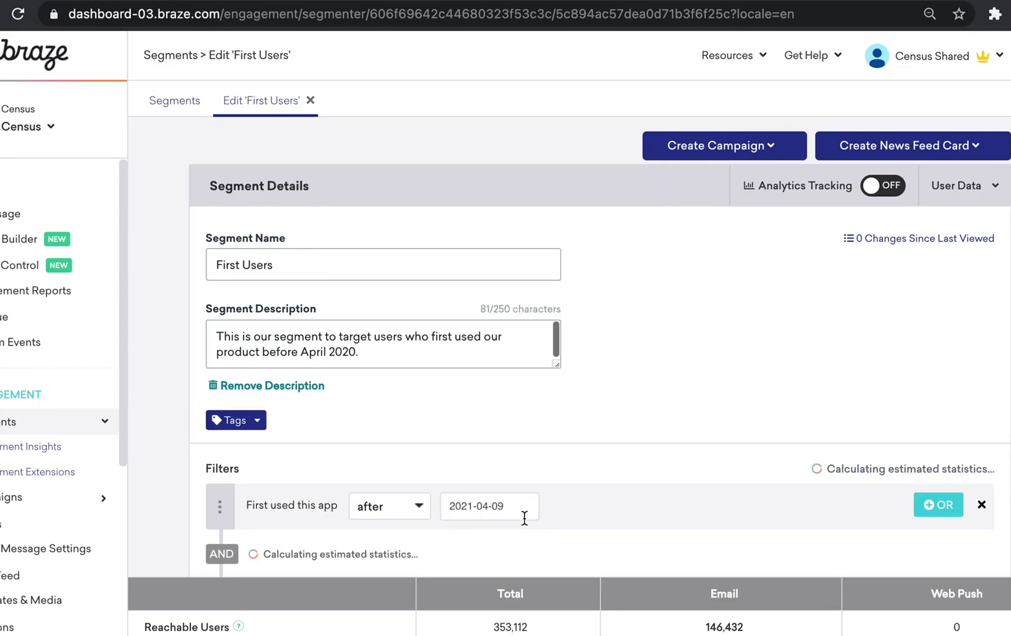
{"action": "left_click", "coordinate": [407, 518]}
{"action": "left_click", "coordinate": [405, 546]}
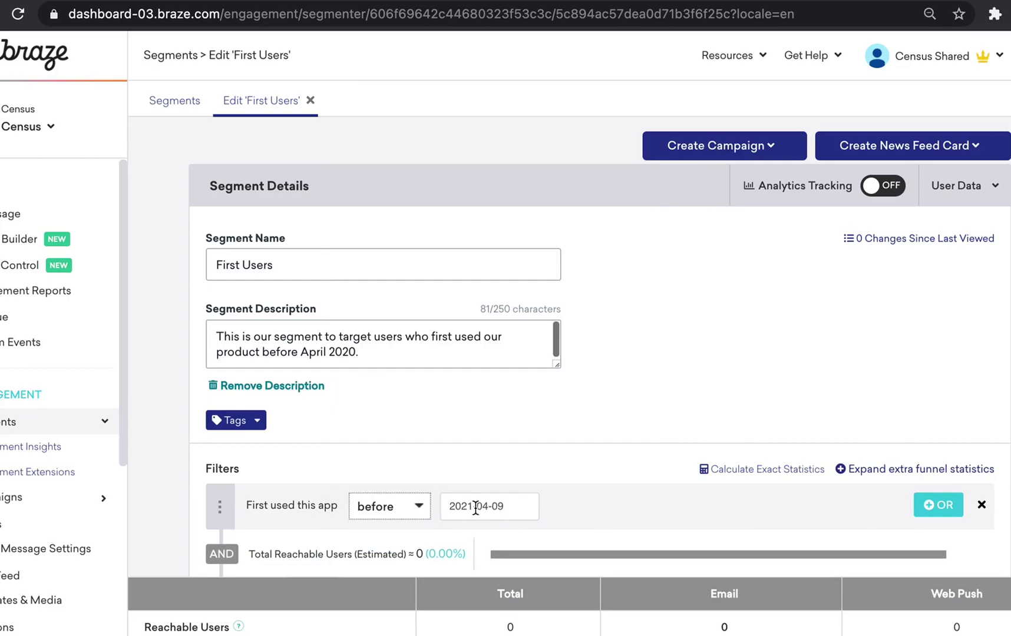
- Set the First Used App cutoff date to April 1, 2020
{"action": "left_click", "coordinate": [477, 509]}
{"action": "left_click", "coordinate": [455, 337]}
{"action": "left_click", "coordinate": [455, 337]}
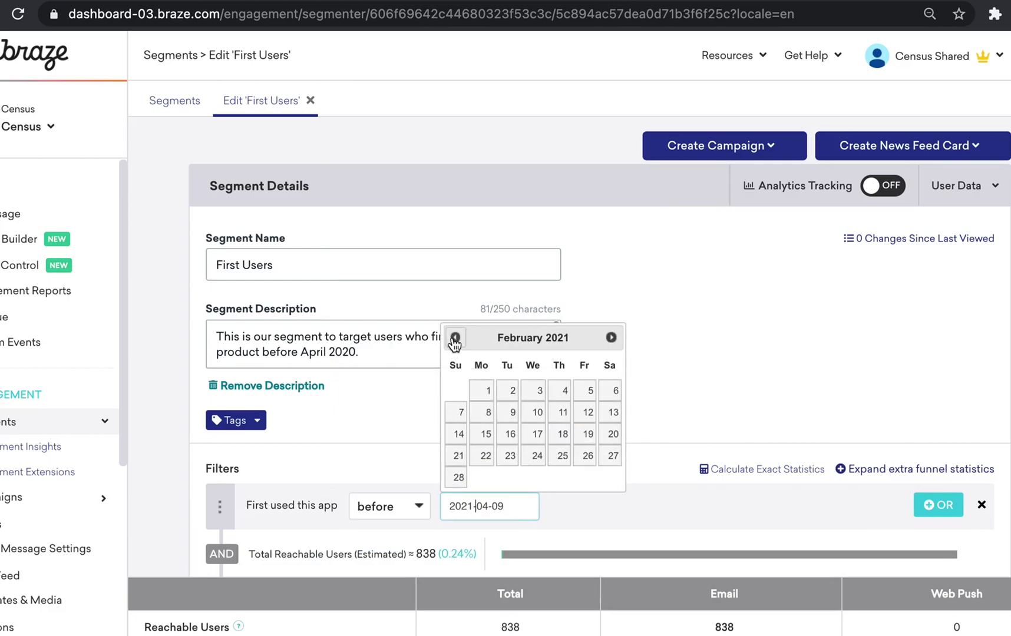
{"action": "left_click", "coordinate": [454, 337]}
{"action": "left_click", "coordinate": [455, 338]}
{"action": "left_click", "coordinate": [455, 337]}
{"action": "left_click", "coordinate": [455, 337]}
{"action": "left_click", "coordinate": [455, 338]}
{"action": "left_click", "coordinate": [455, 337]}
{"action": "left_click", "coordinate": [455, 338]}
{"action": "left_click", "coordinate": [455, 338]}
{"action": "left_click", "coordinate": [454, 338]}
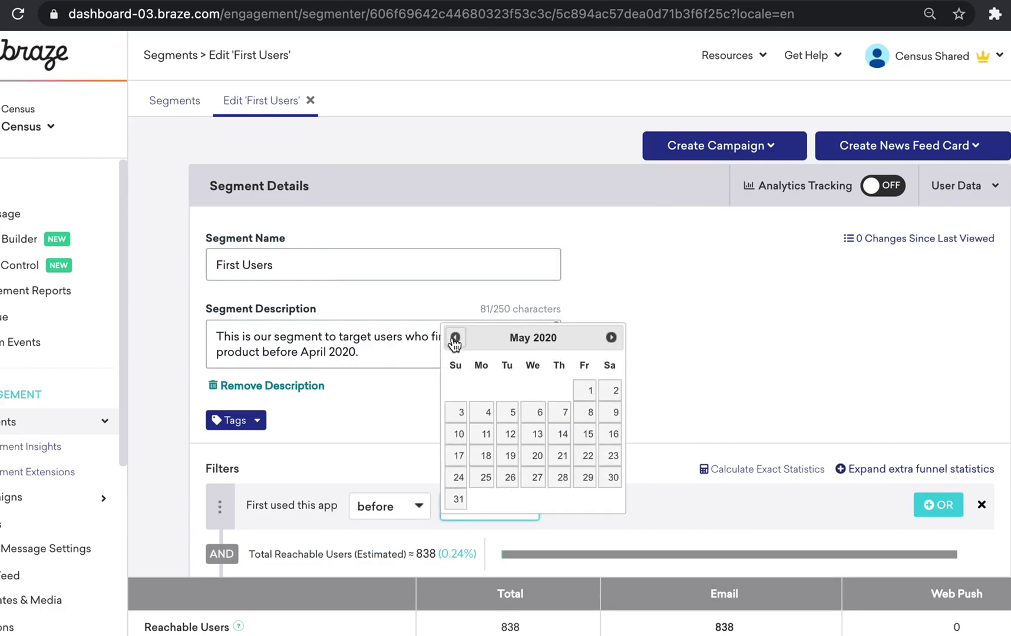
{"action": "left_click", "coordinate": [455, 337]}
{"action": "left_click", "coordinate": [536, 391]}
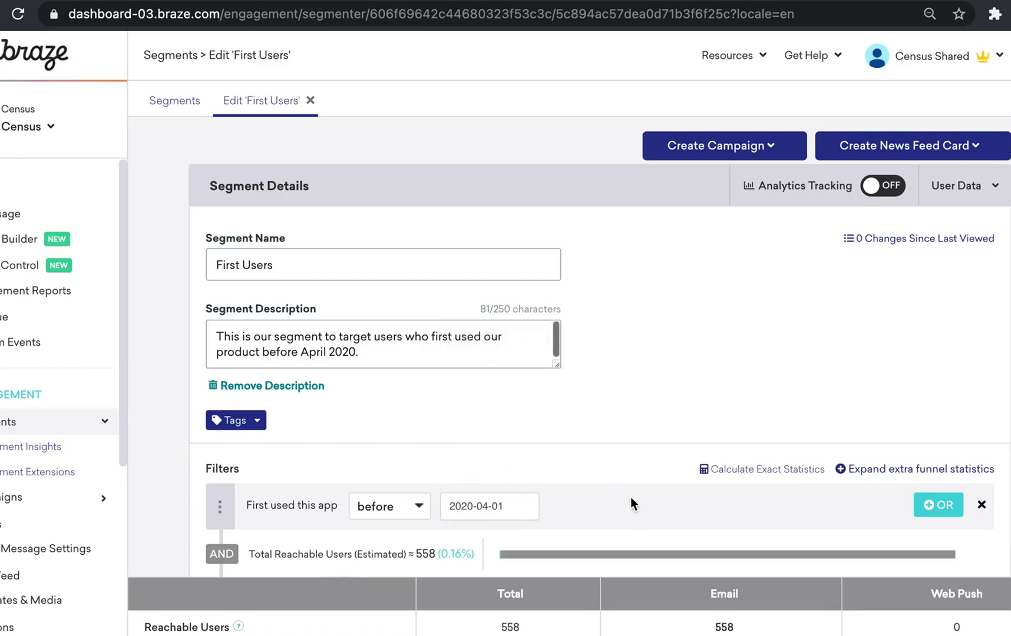
{"action": "scroll", "coordinate": [630, 498], "scroll_direction": "down", "scroll_amount": 3}
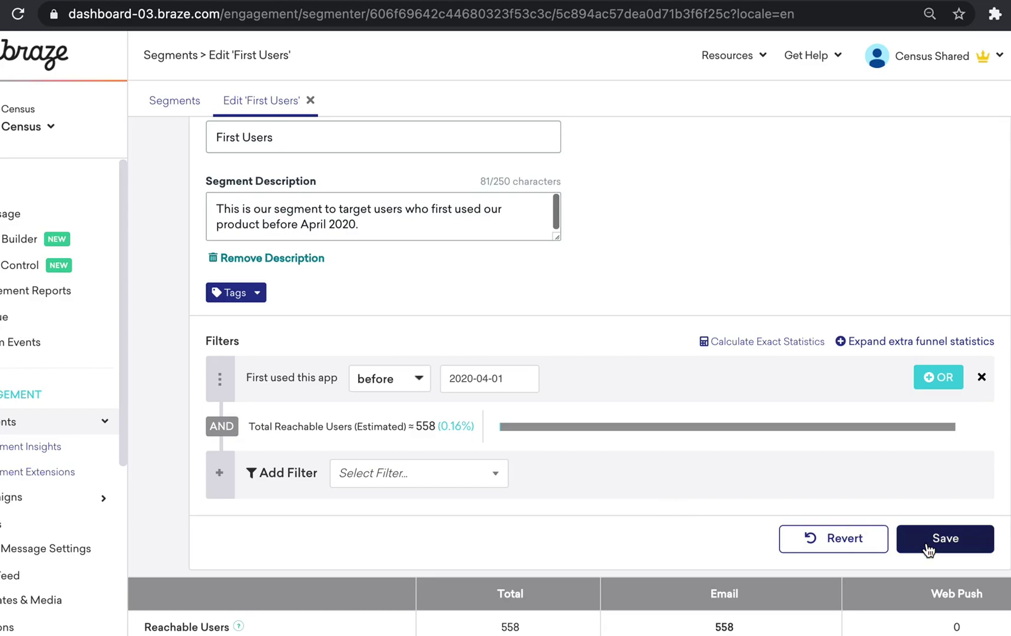
- Save the First Users segment's first-used-before-2020-04-01 filter, about 558 reachable users
{"action": "left_click", "coordinate": [955, 546]}
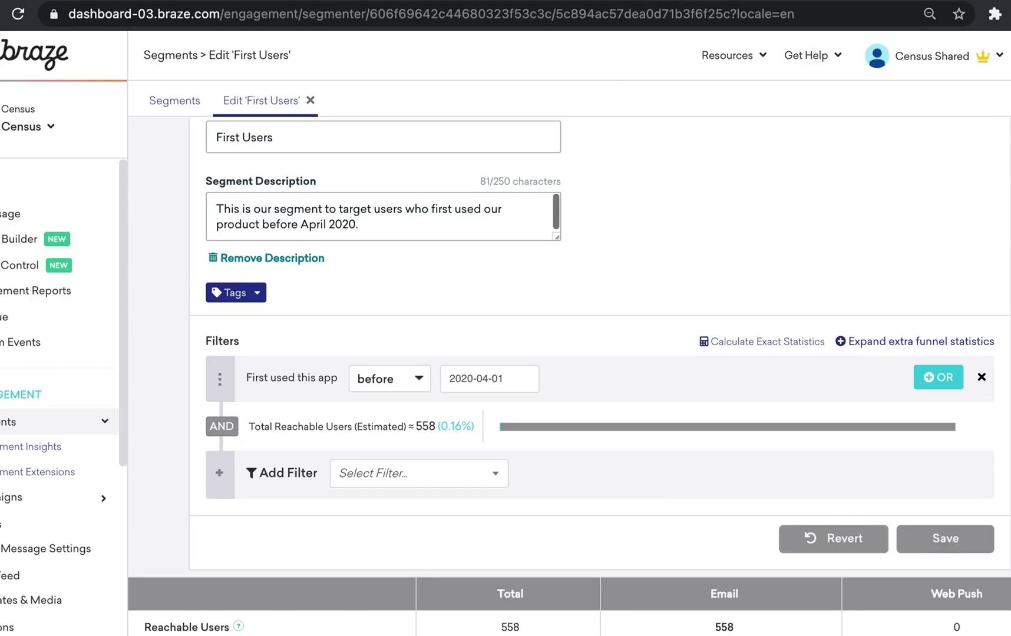
{"action": "scroll", "coordinate": [1007, 527], "scroll_direction": "down", "scroll_amount": 1}
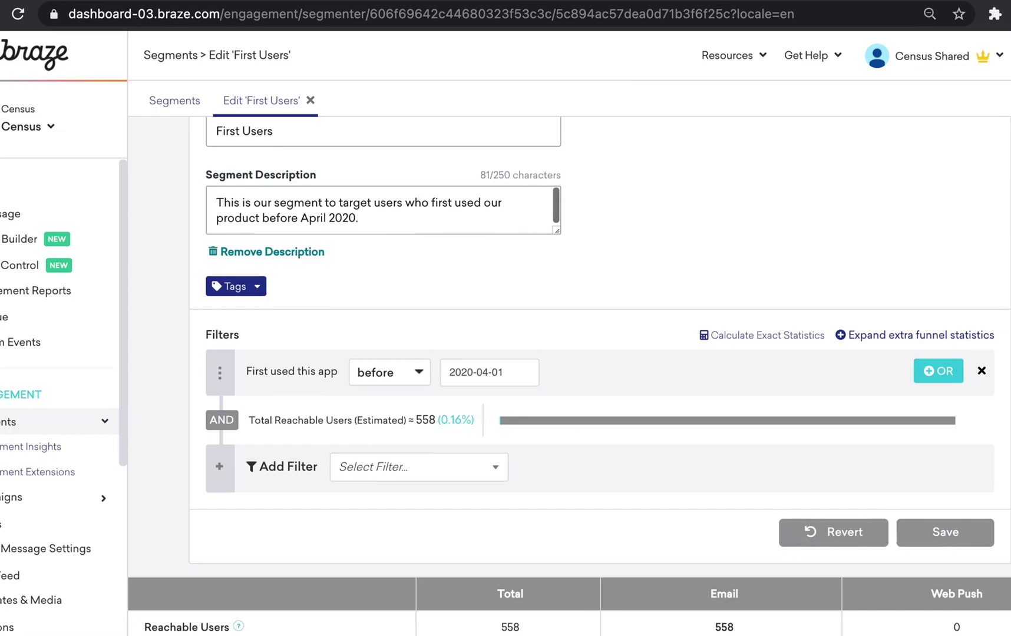